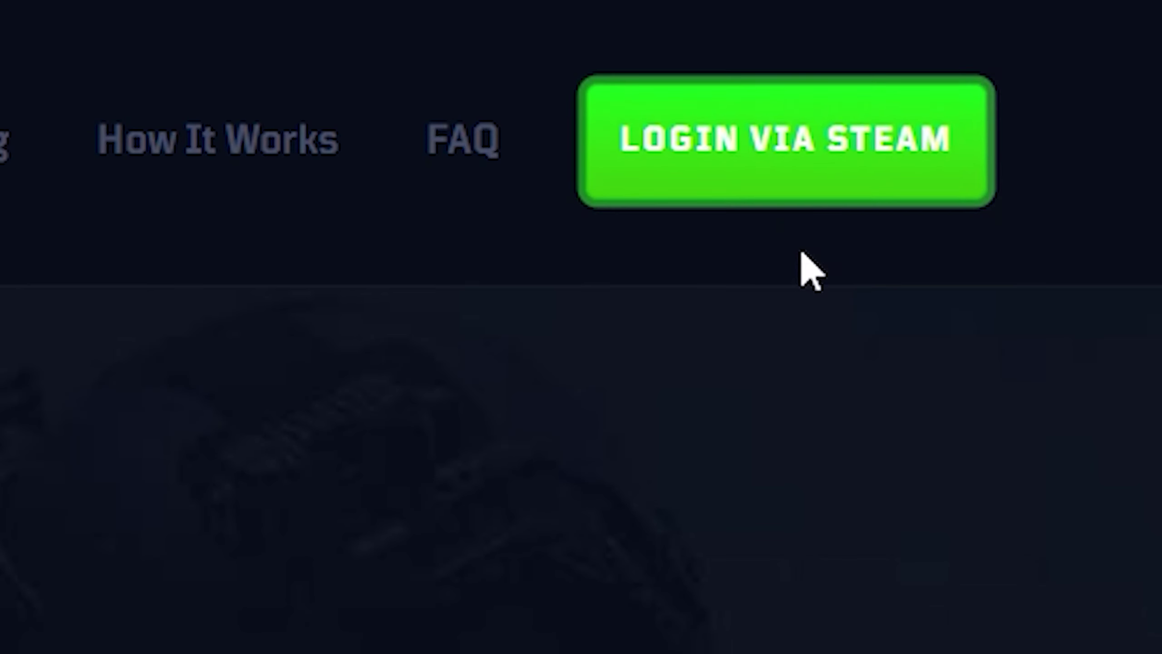
- Sign in with Steam, add AWP Fever Dream and M4A4 Neo-Noir to the sale, and enter promo code CAZE
{"action": "left_click", "coordinate": [272, 471]}
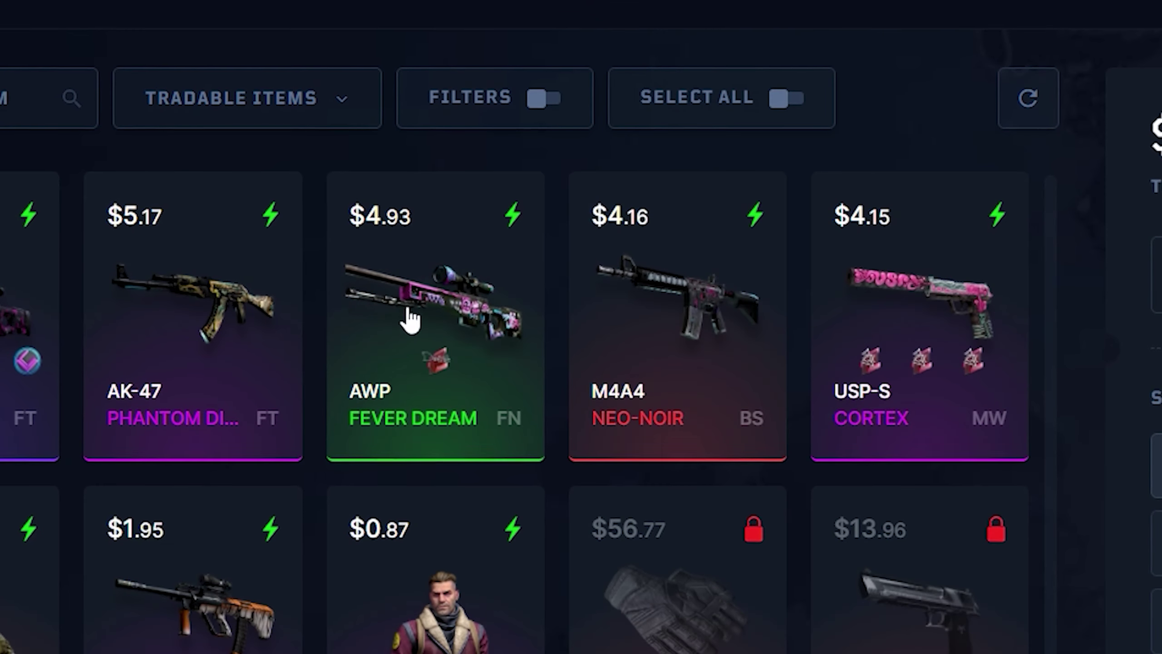
{"action": "left_click", "coordinate": [411, 312]}
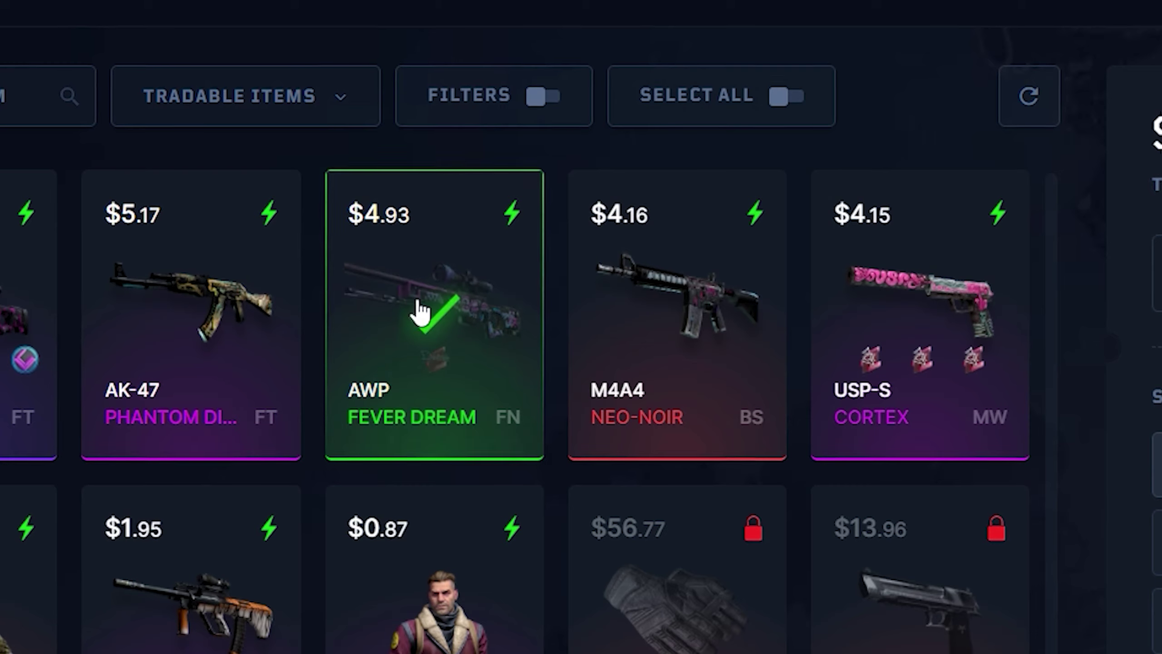
{"action": "left_click", "coordinate": [661, 303]}
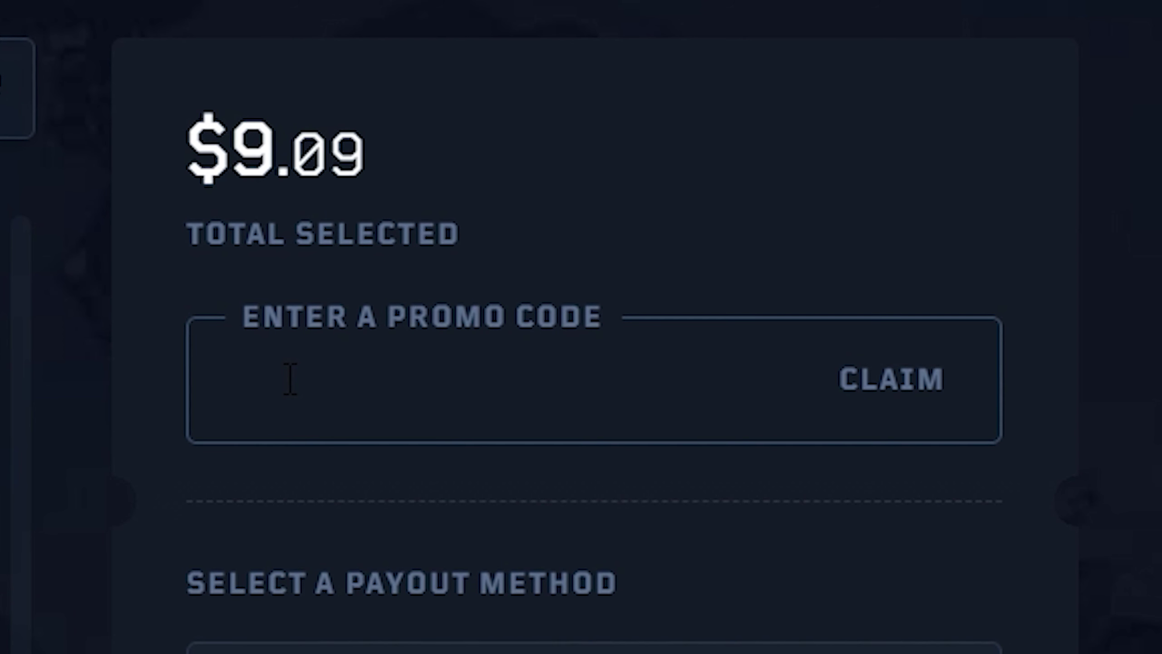
{"action": "left_click", "coordinate": [290, 379]}
{"action": "type", "text": "CAZE"}
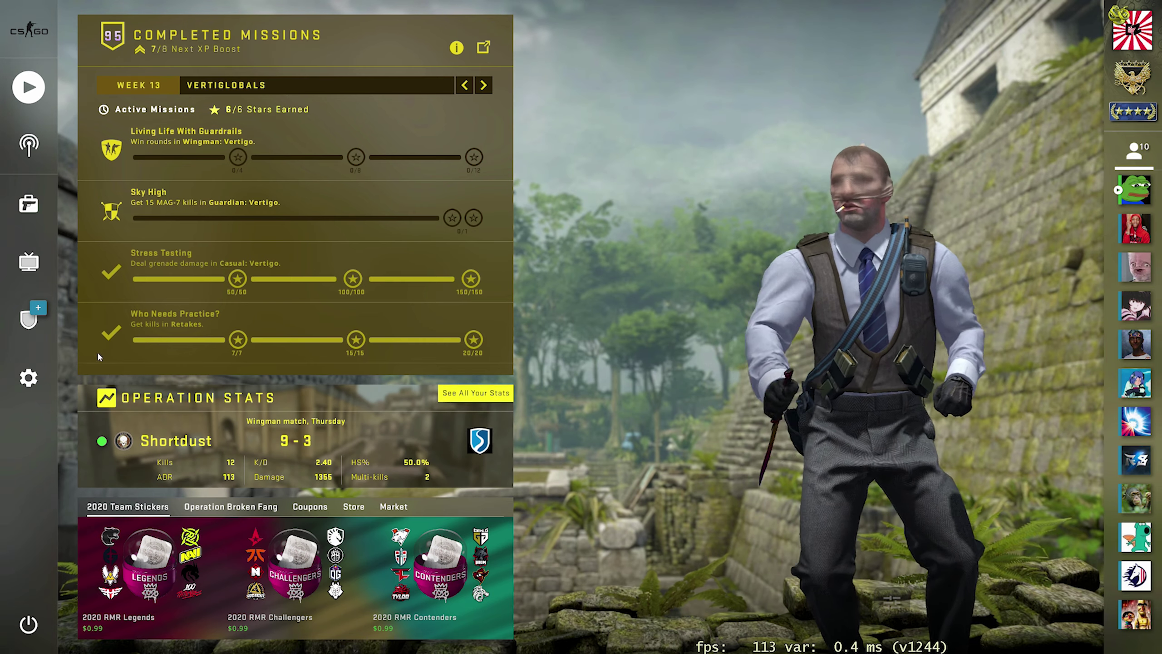
- Pick Cobblestone for Main Menu Background Scenery in the Video settings, then go back to the main menu
{"action": "left_click", "coordinate": [35, 388]}
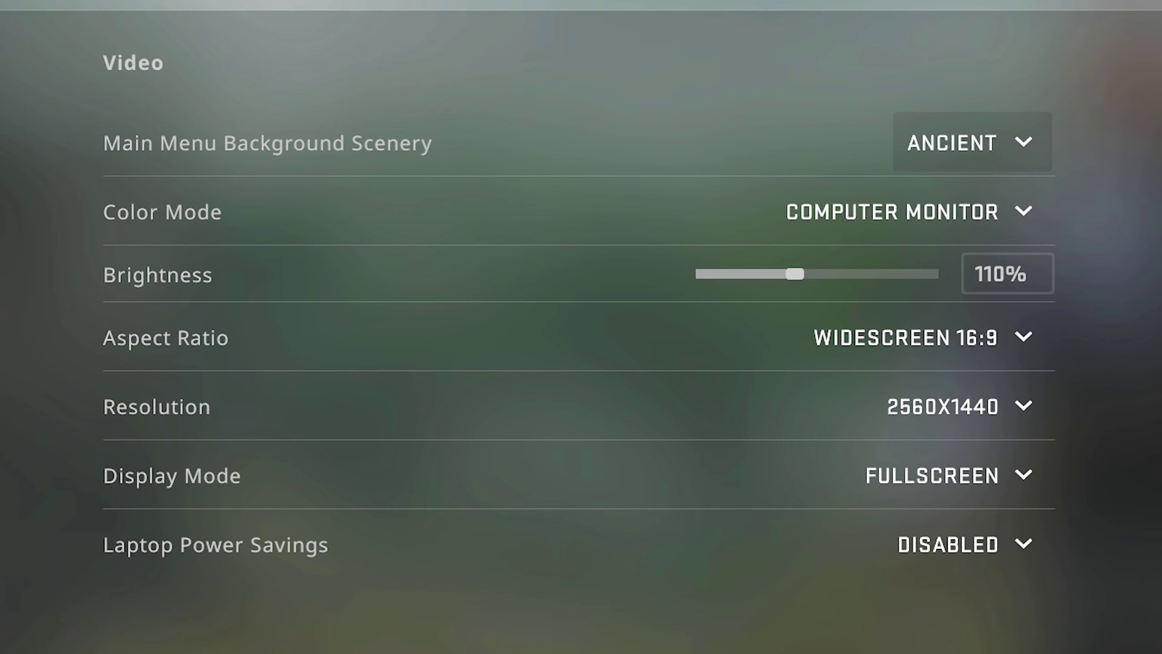
{"action": "left_click", "coordinate": [1026, 152]}
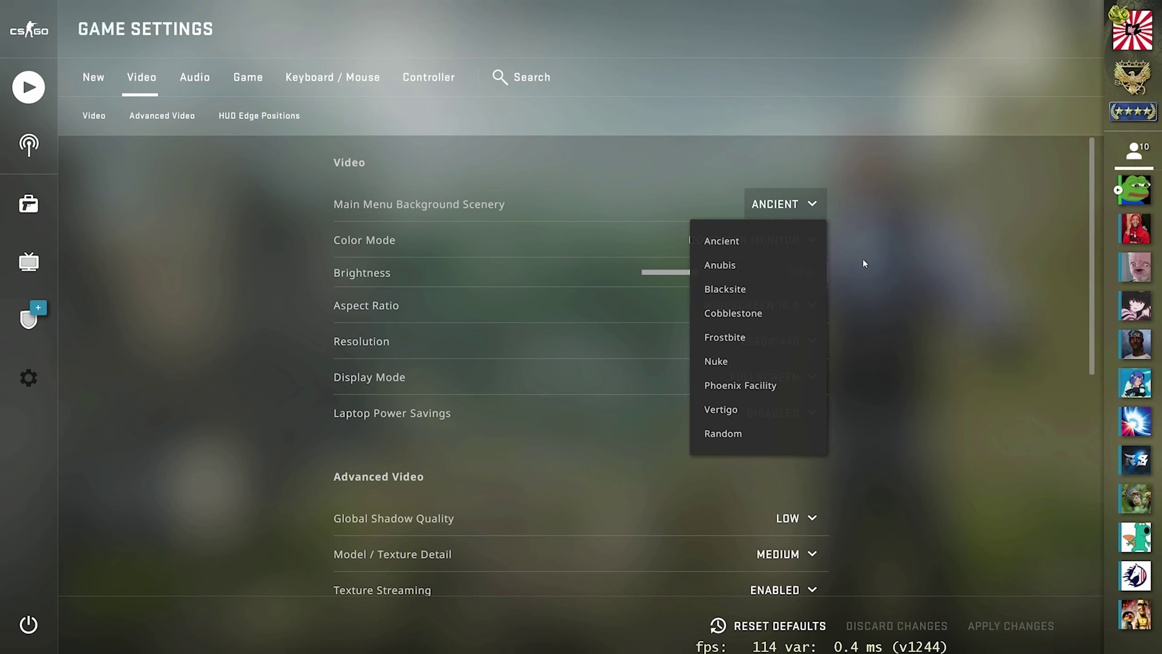
{"action": "left_click", "coordinate": [755, 313]}
{"action": "left_click", "coordinate": [28, 30]}
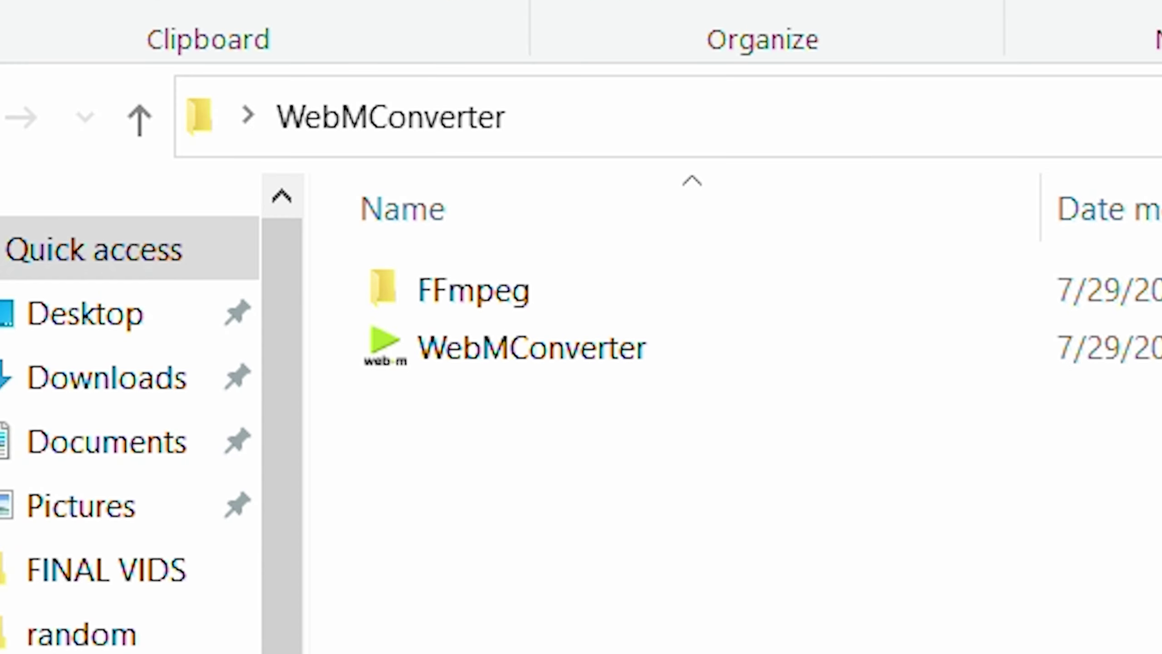
- Launch WebMConverter.exe and choose the cbble720p video as the input file
{"action": "double_click", "coordinate": [641, 348]}
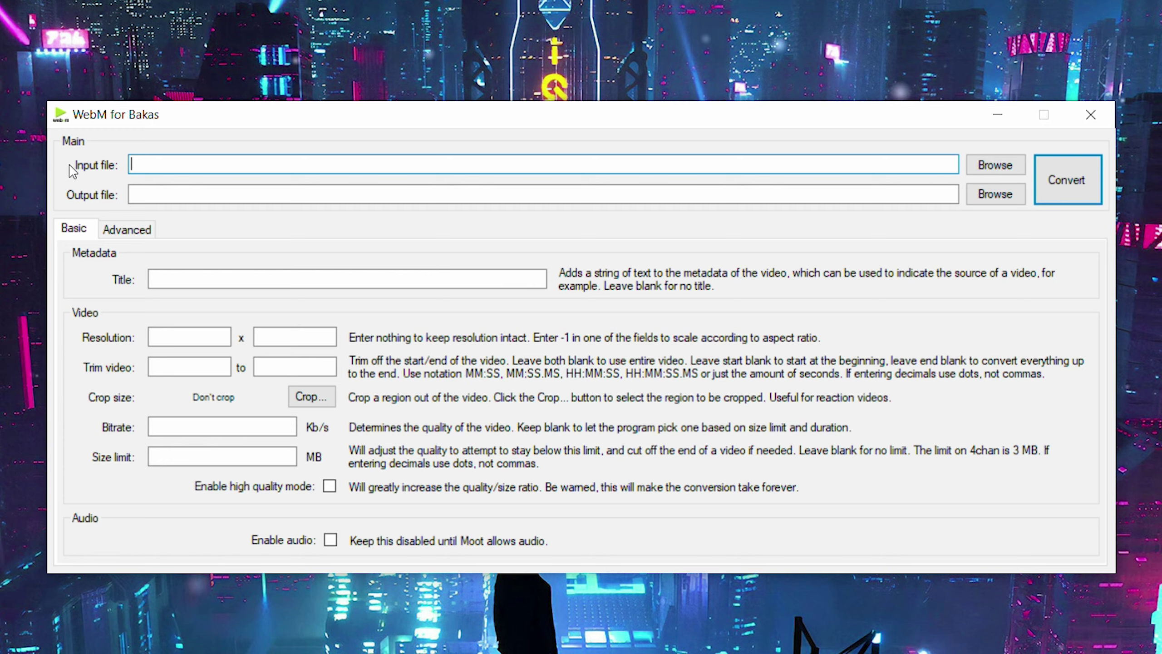
{"action": "left_click", "coordinate": [995, 164]}
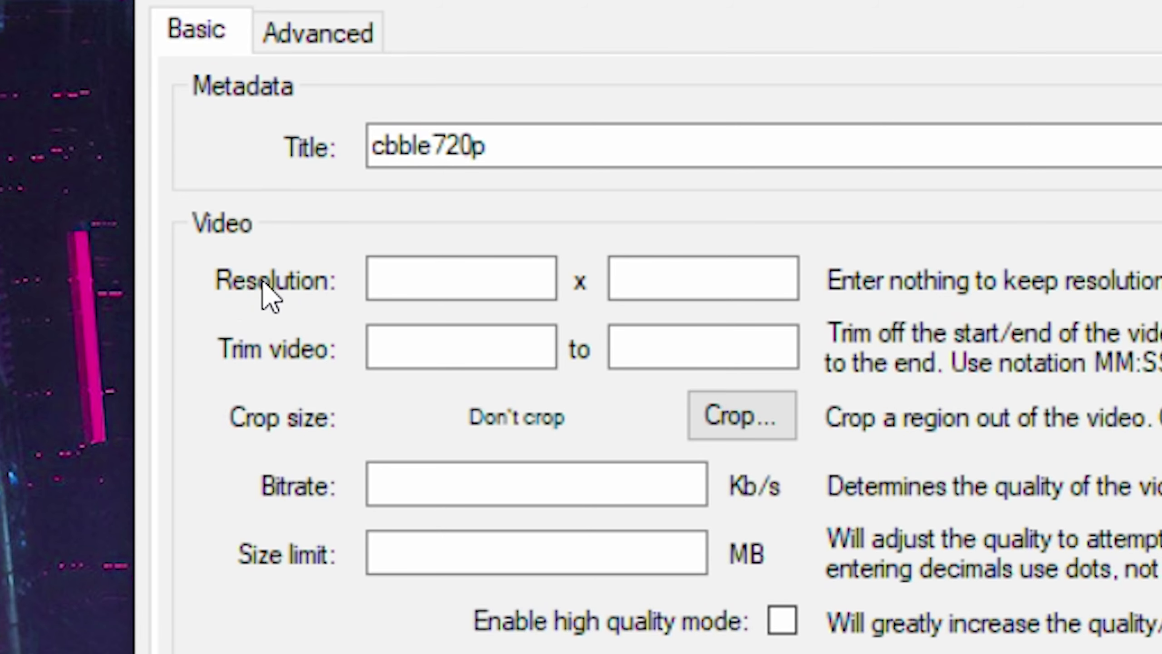
- Set resolution 1280 x 720, enable high quality mode, set bitrate 20000 Kb/s, and start converting
{"action": "left_click", "coordinate": [424, 276]}
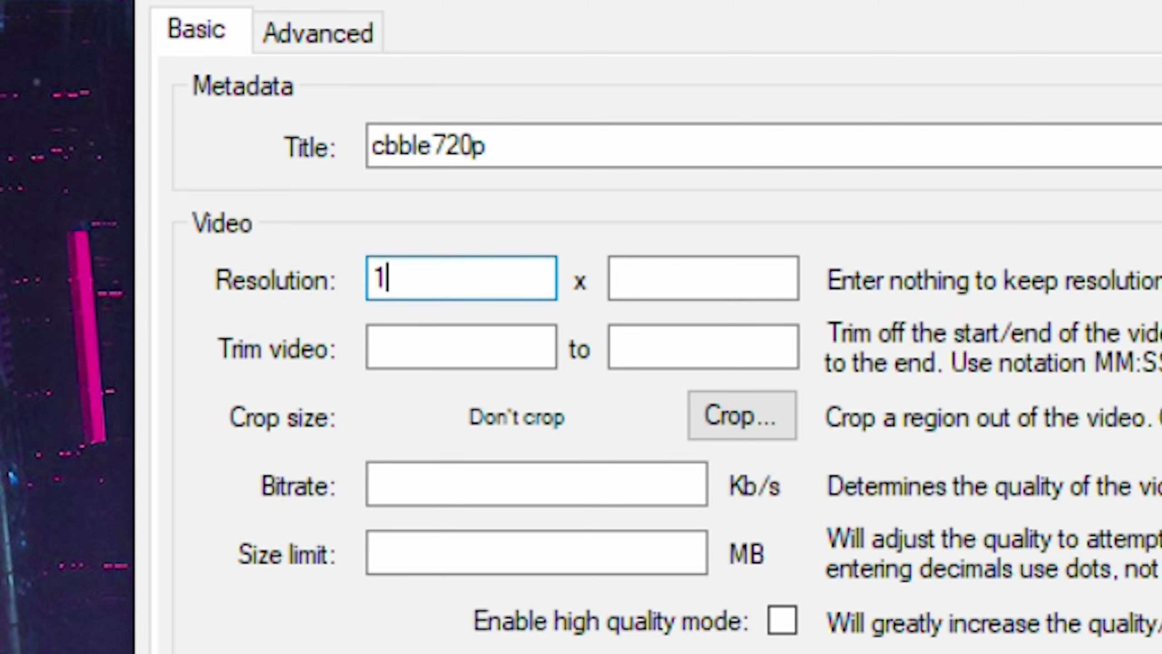
{"action": "left_click", "coordinate": [770, 281]}
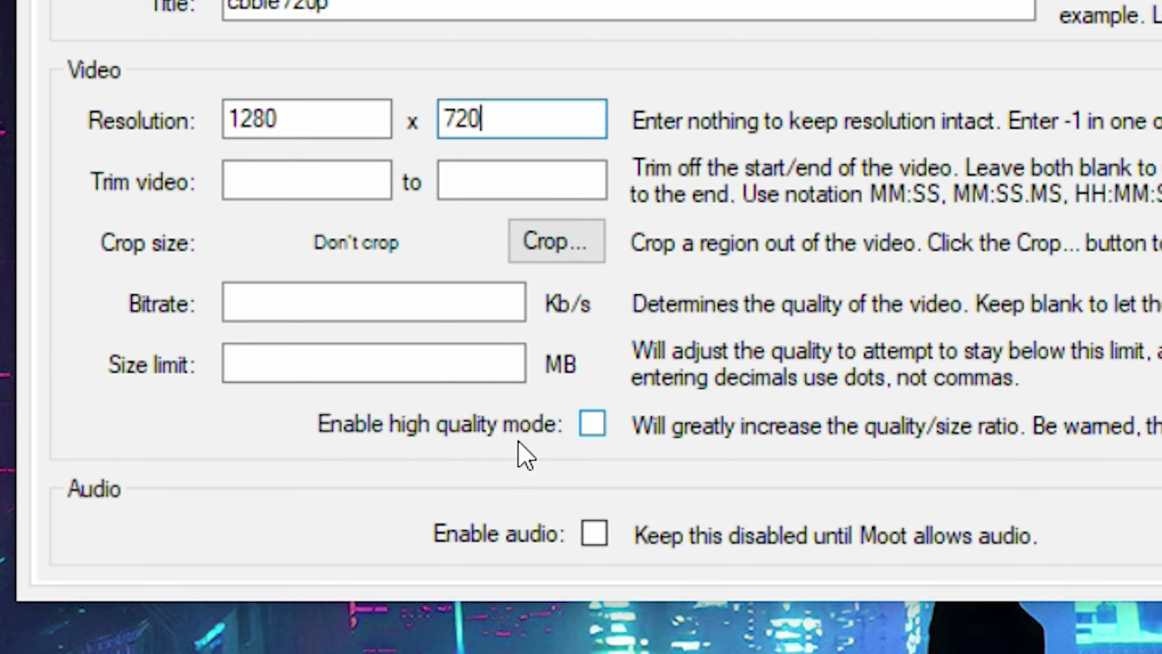
{"action": "left_click", "coordinate": [591, 423]}
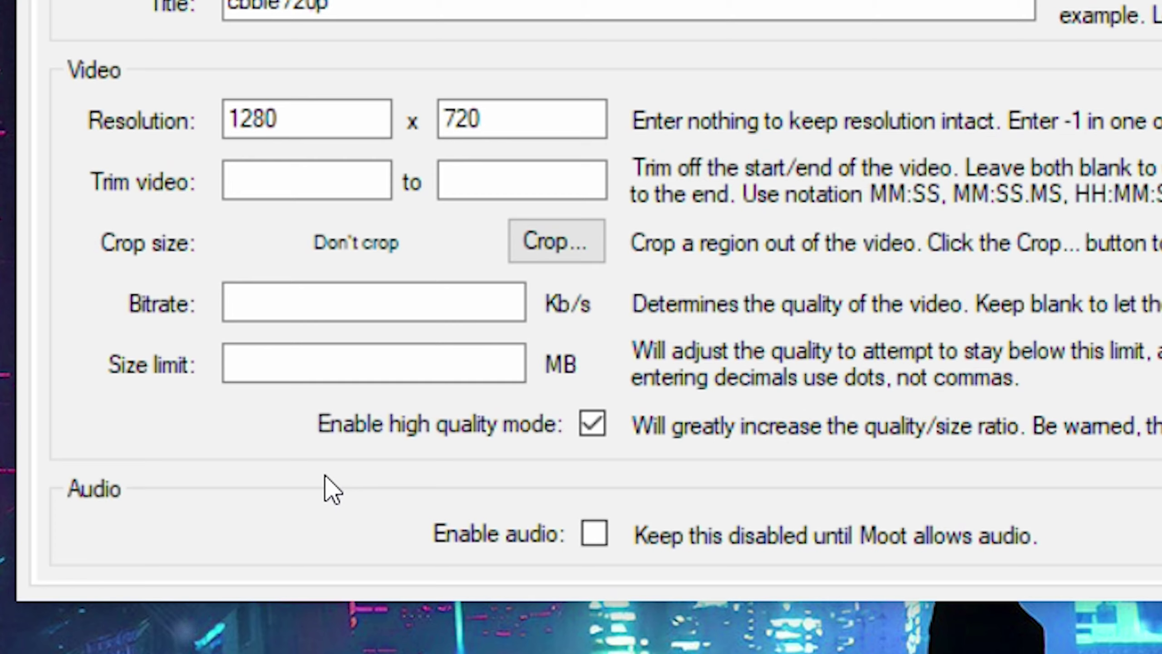
{"action": "left_click", "coordinate": [252, 314]}
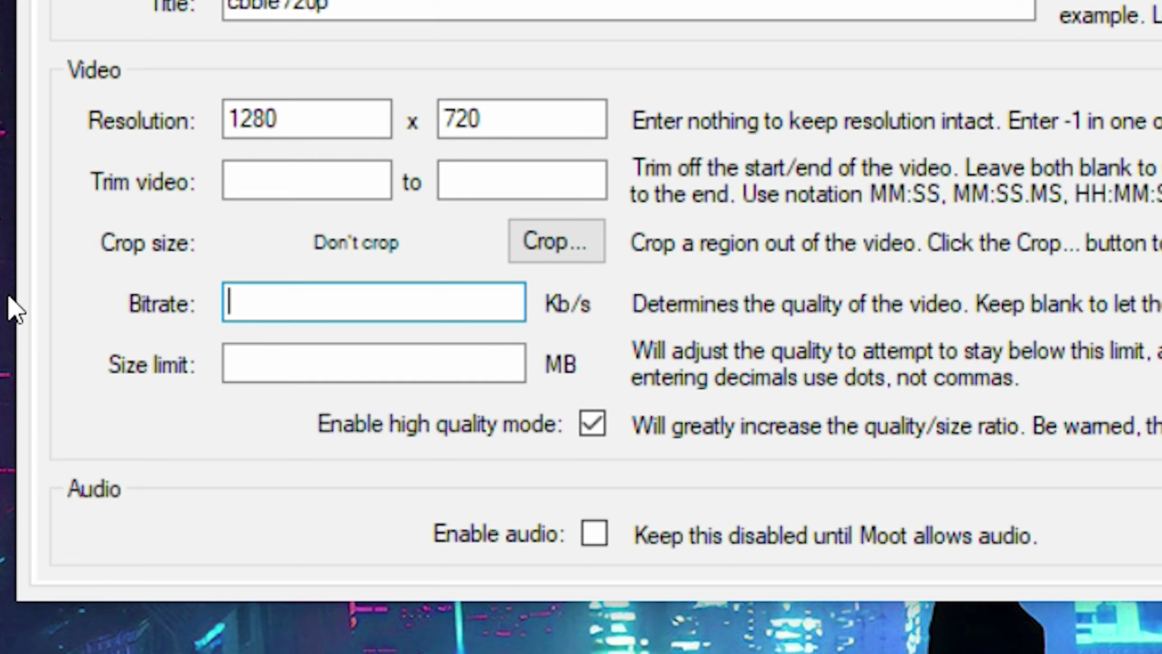
{"action": "type", "text": "20000"}
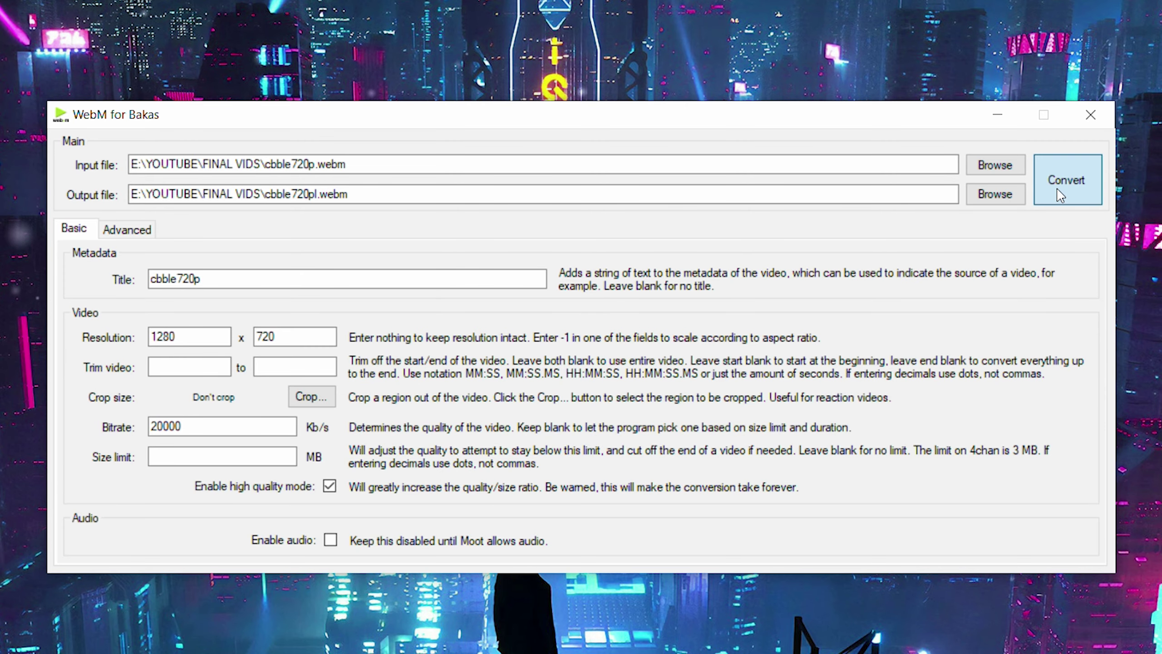
{"action": "left_click", "coordinate": [1060, 196]}
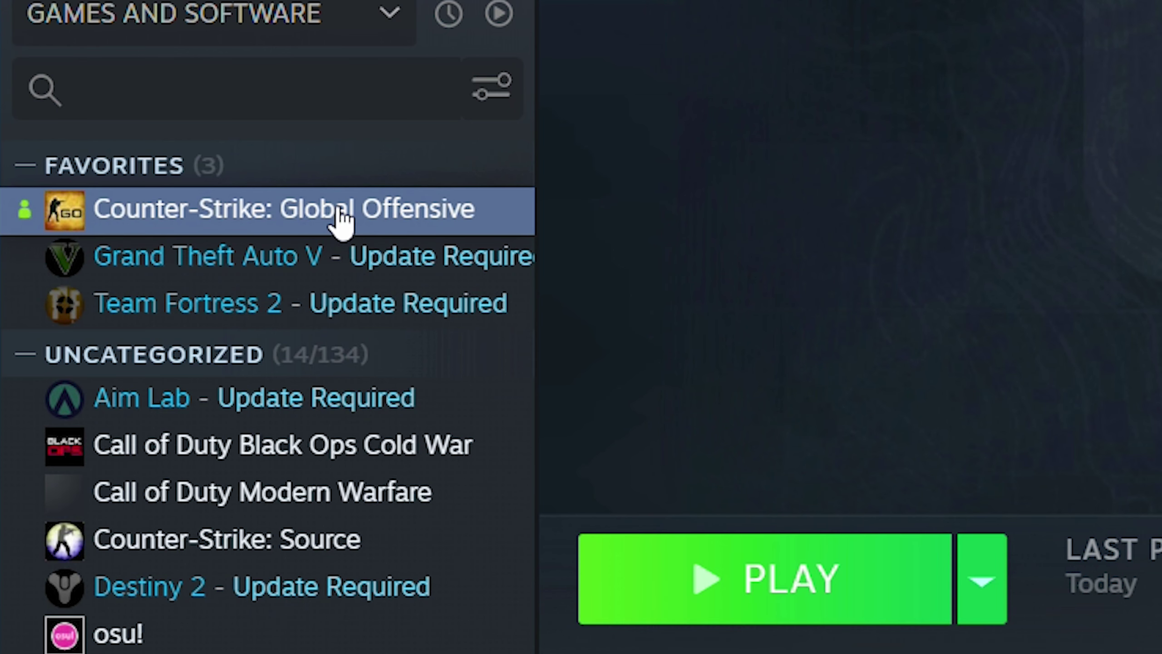
- Use Manage > Browse local files on the CS:GO library entry
{"action": "right_click", "coordinate": [340, 212]}
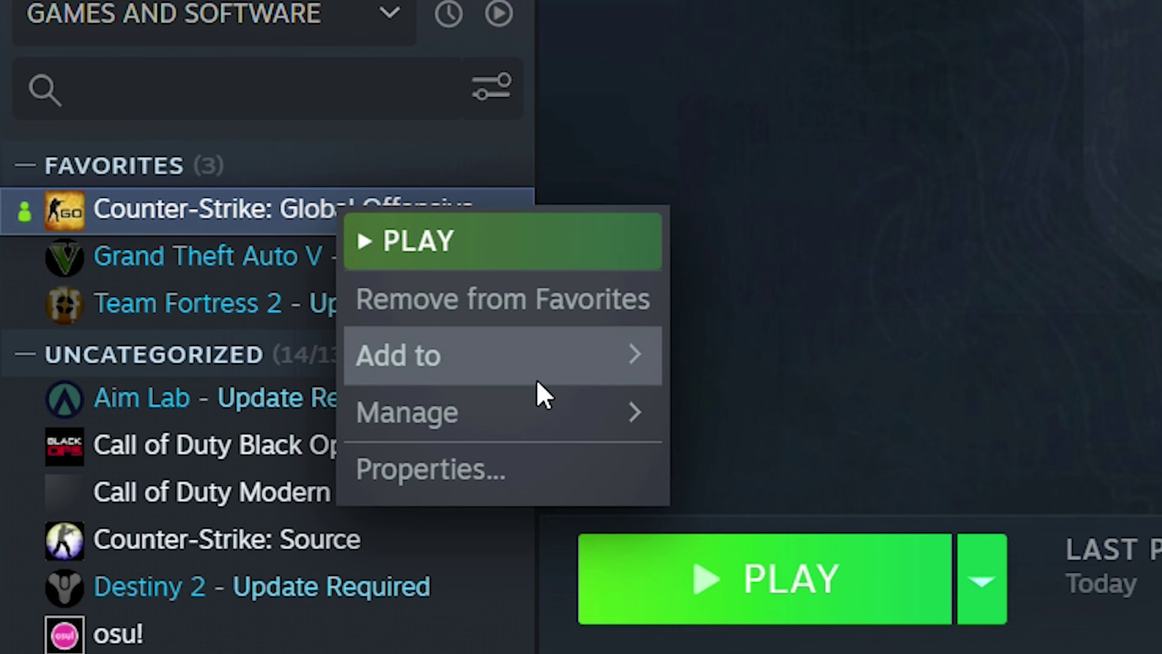
{"action": "mouse_move", "coordinate": [543, 401]}
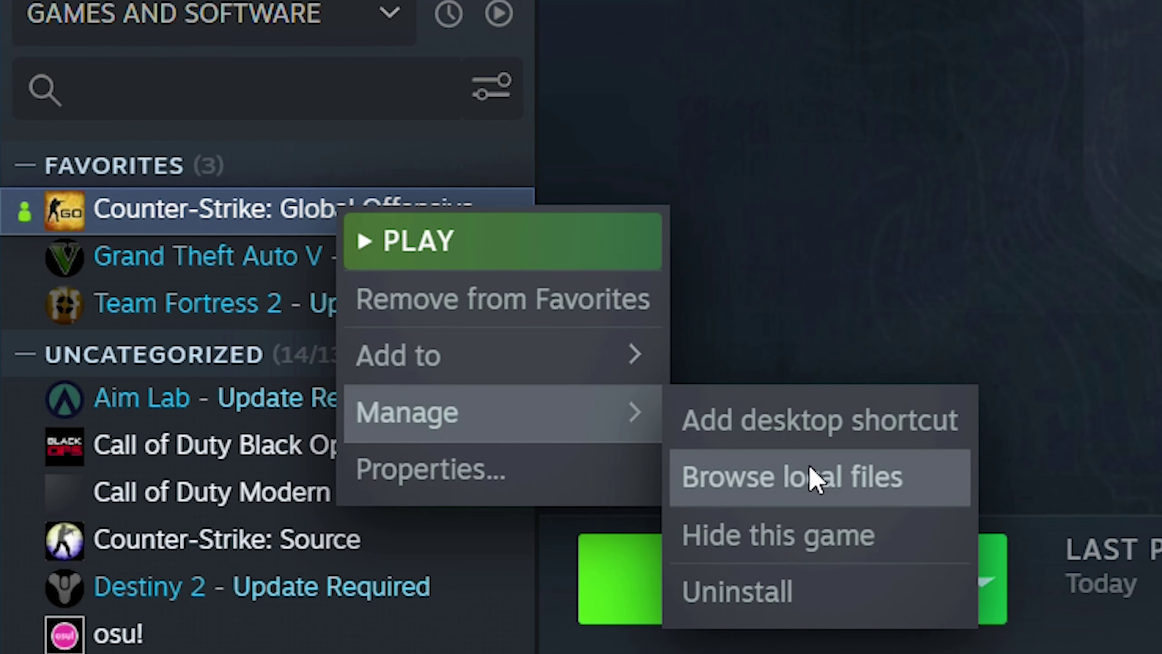
{"action": "left_click", "coordinate": [845, 486]}
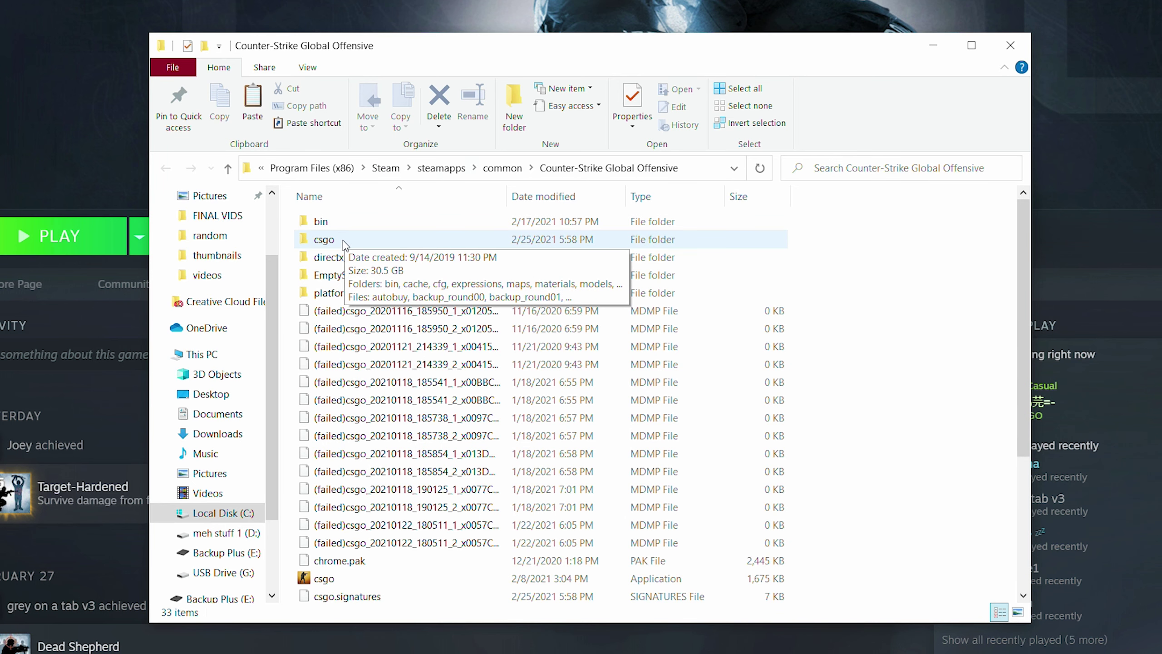
- Go into csgo\panorama\videos and select the cbble720p background video
{"action": "double_click", "coordinate": [343, 240]}
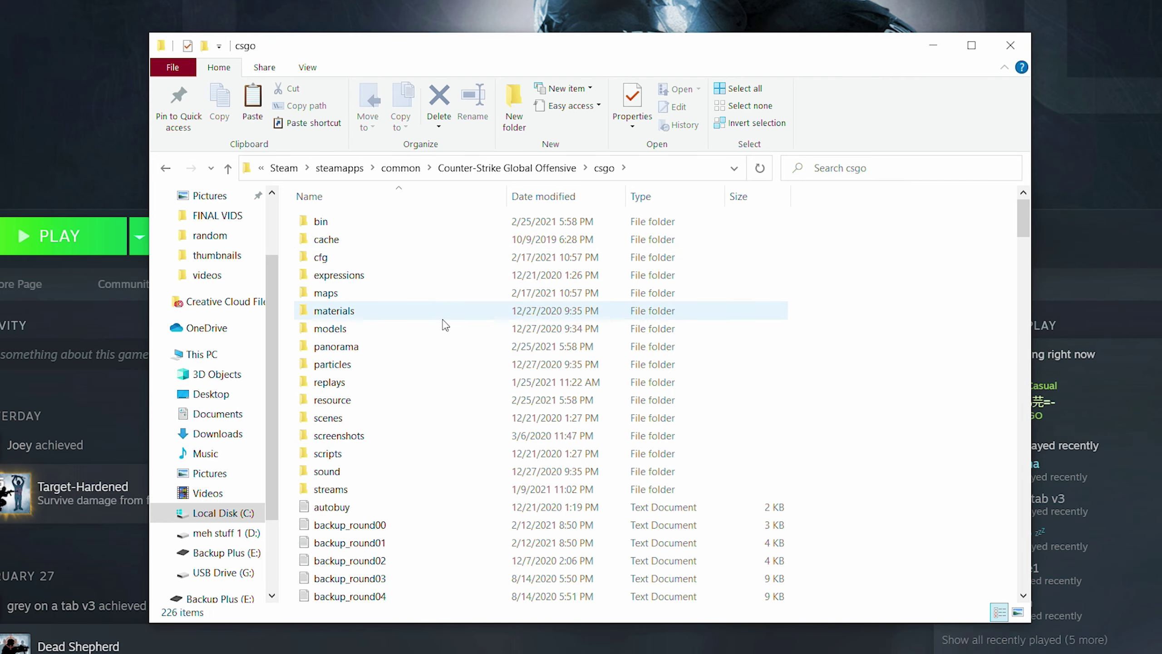
{"action": "double_click", "coordinate": [374, 351]}
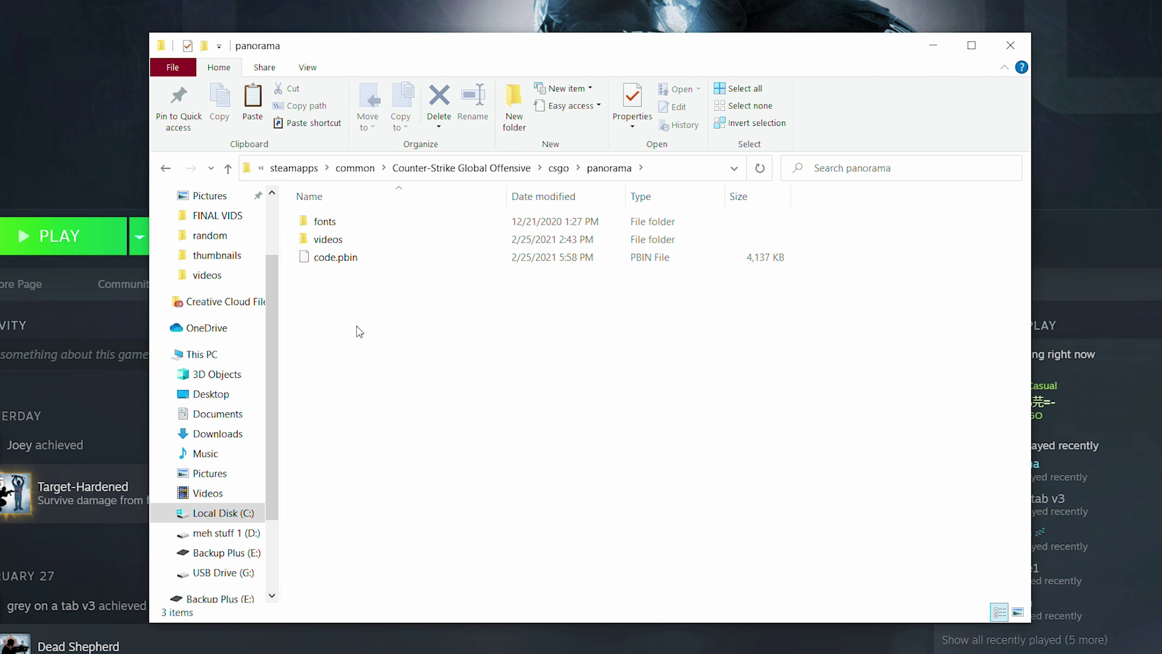
{"action": "double_click", "coordinate": [349, 238]}
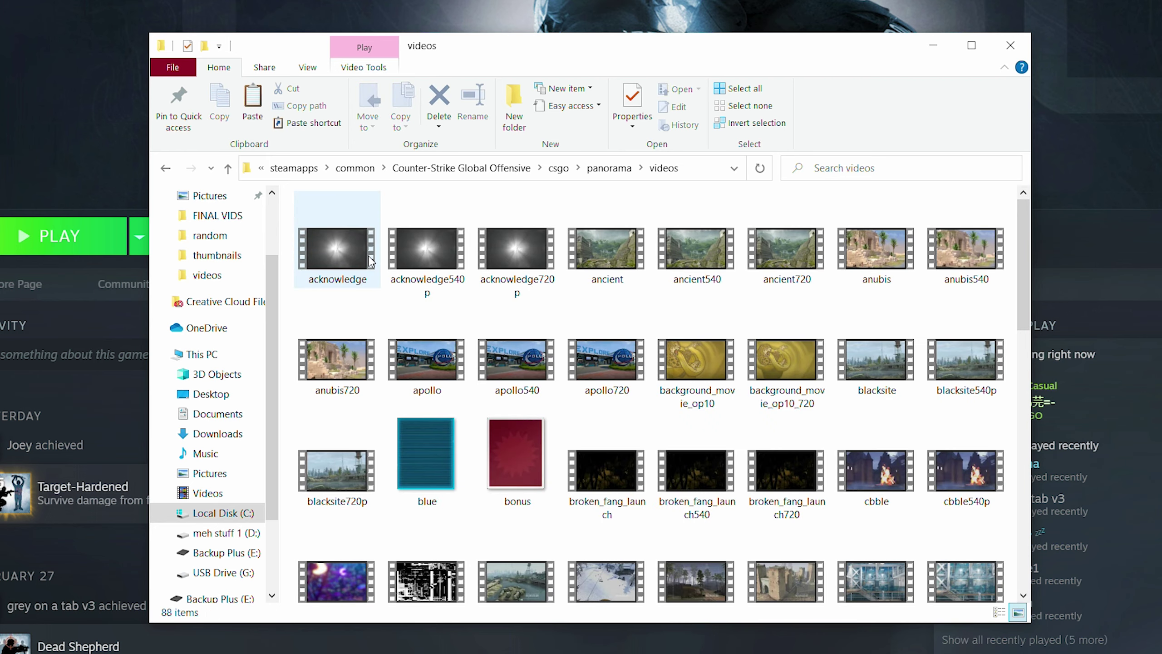
{"action": "scroll", "coordinate": [362, 259], "scroll_direction": "down", "scroll_amount": 6}
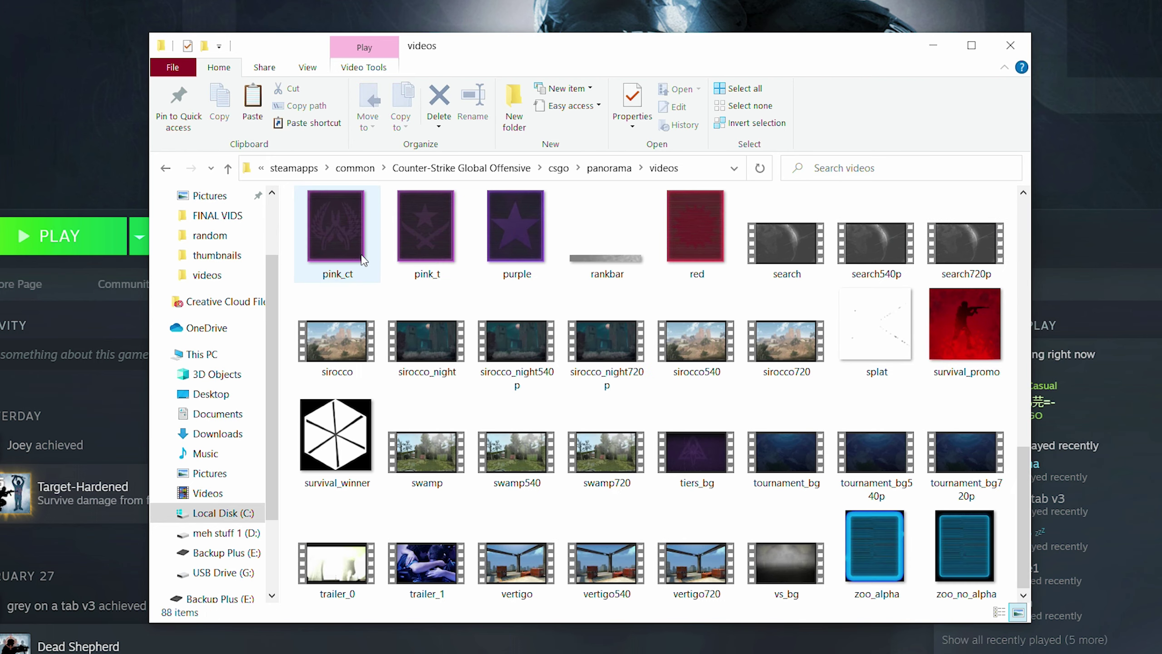
{"action": "scroll", "coordinate": [363, 259], "scroll_direction": "up", "scroll_amount": 6}
{"action": "left_click", "coordinate": [359, 540]}
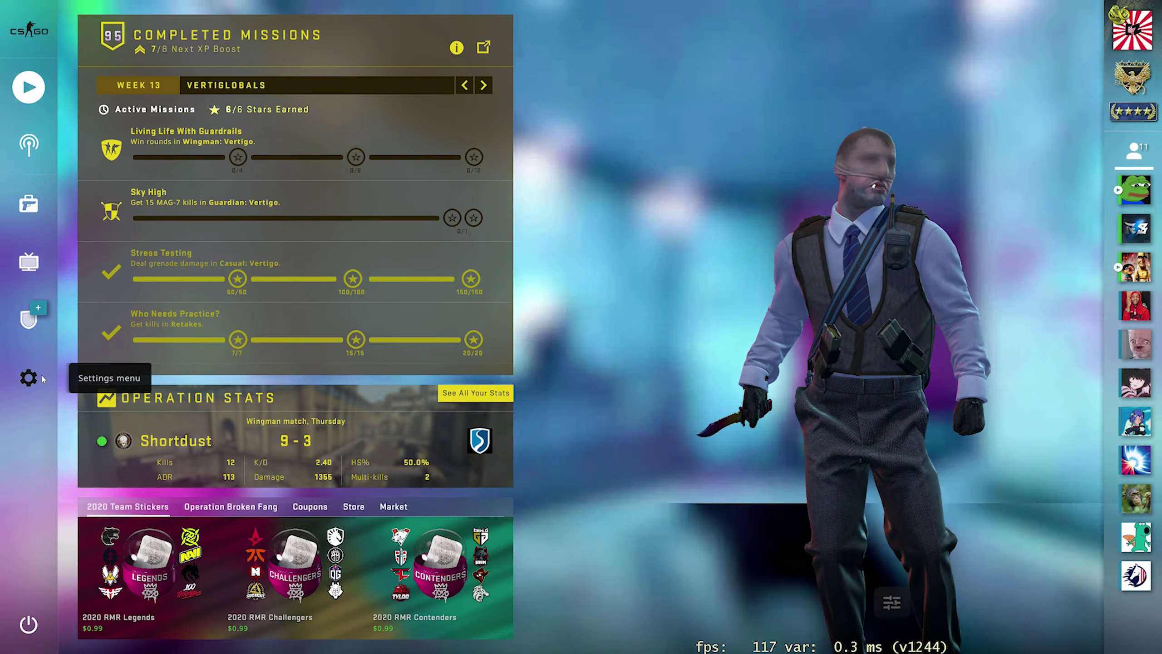
- Open the game's Video settings and view the Main Menu Background Scenery options
{"action": "left_click", "coordinate": [28, 377]}
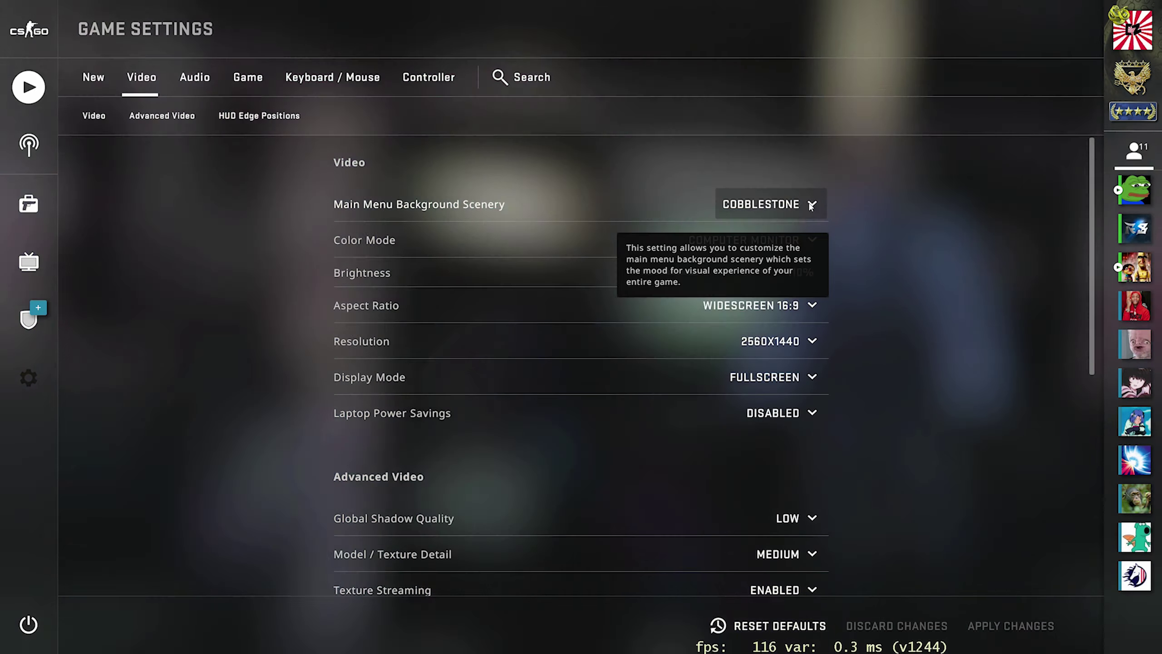
{"action": "left_click", "coordinate": [811, 204]}
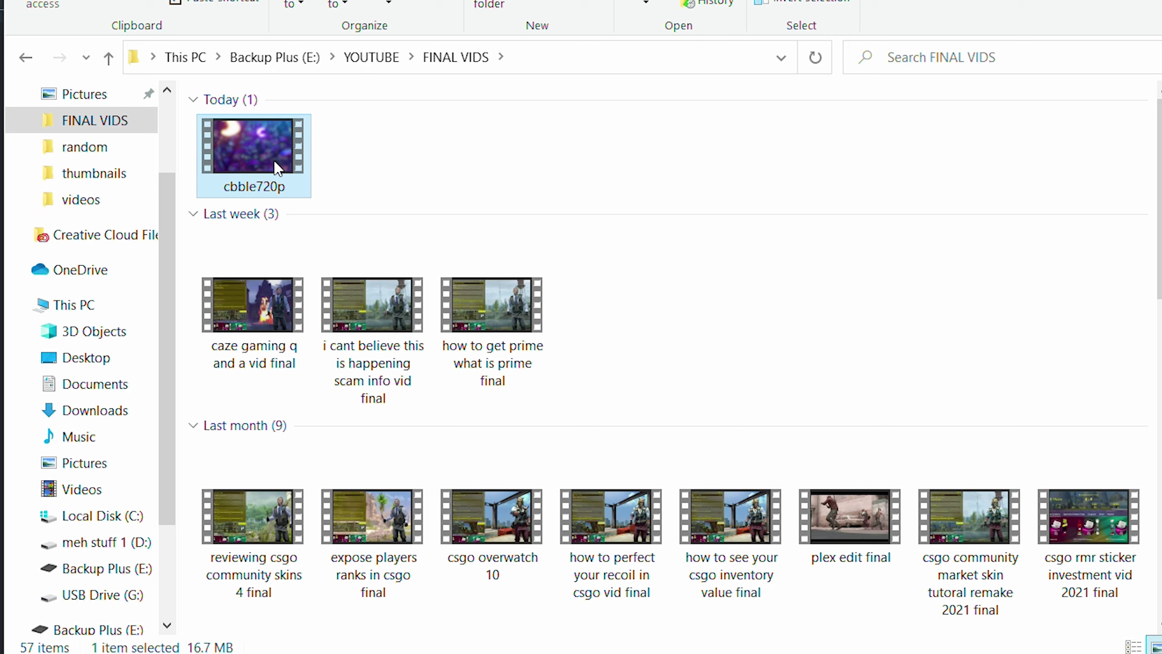
- Rename the cbble720p video in FINAL VIDS to nuke720p
{"action": "right_click", "coordinate": [274, 160]}
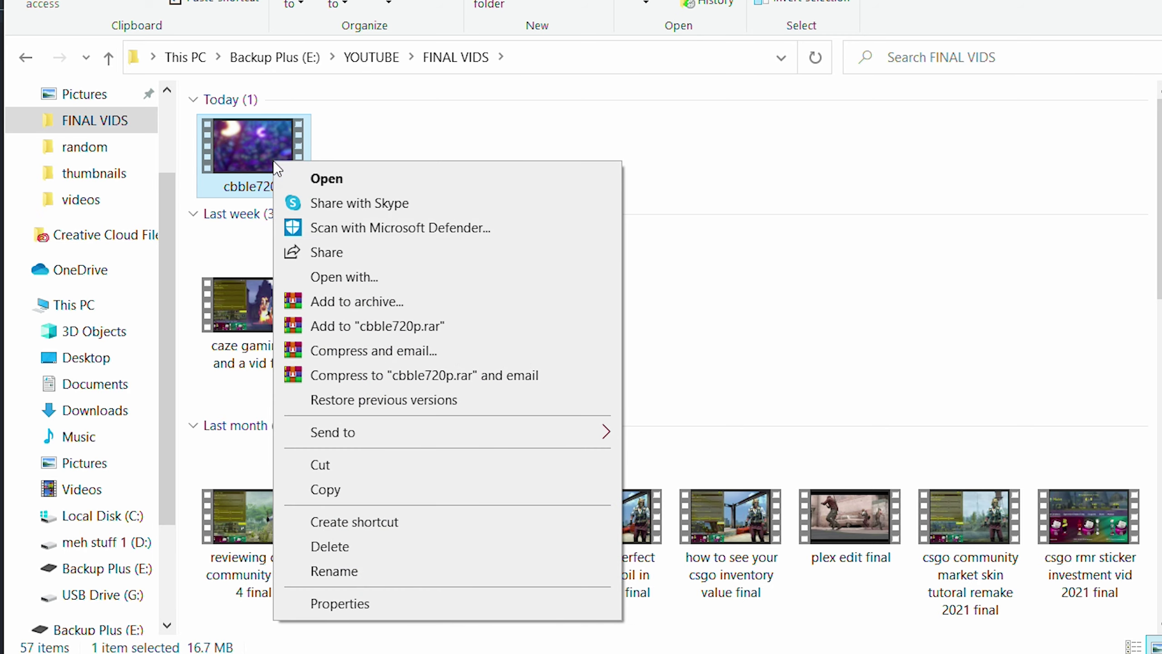
{"action": "left_click", "coordinate": [301, 568]}
{"action": "type", "text": "nuke720p"}
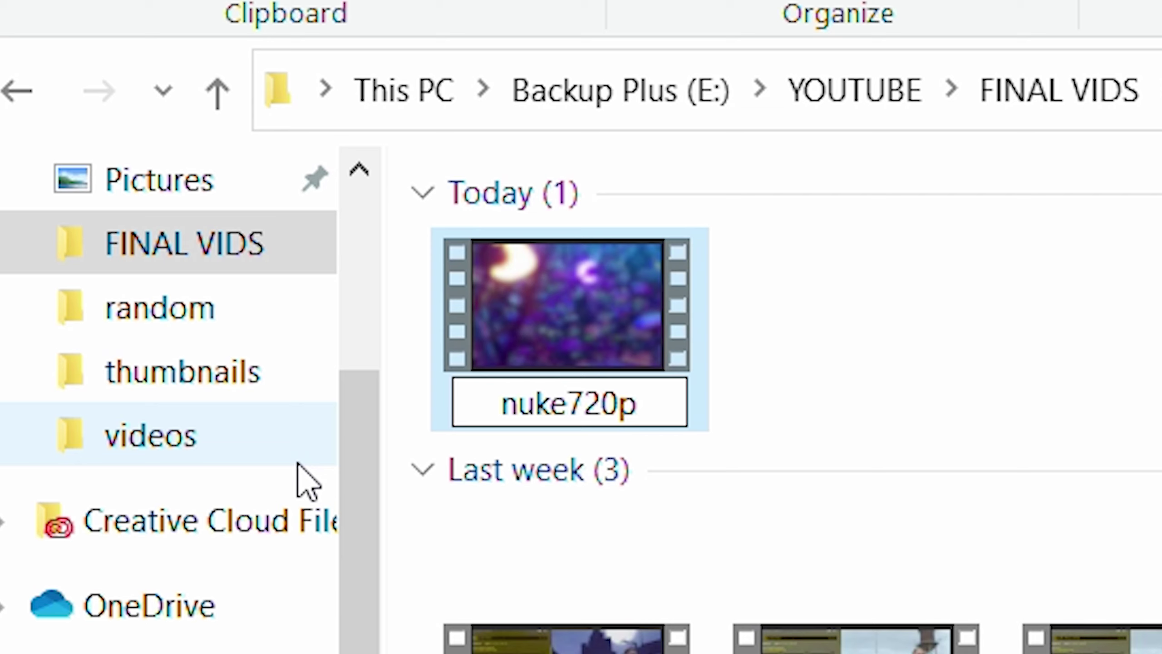
{"action": "left_click", "coordinate": [1161, 358]}
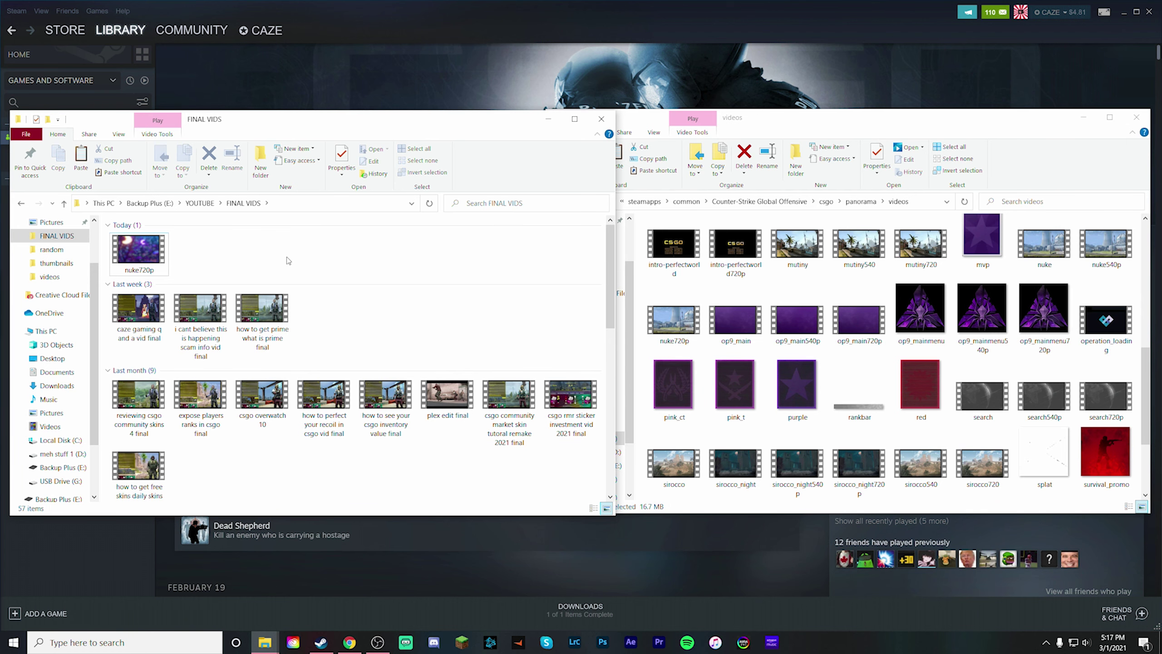
- Copy nuke720p from FINAL VIDS into csgo\panorama\videos, overwriting the original file
{"action": "left_click_drag", "start_coordinate": [133, 252], "coordinate": [867, 360]}
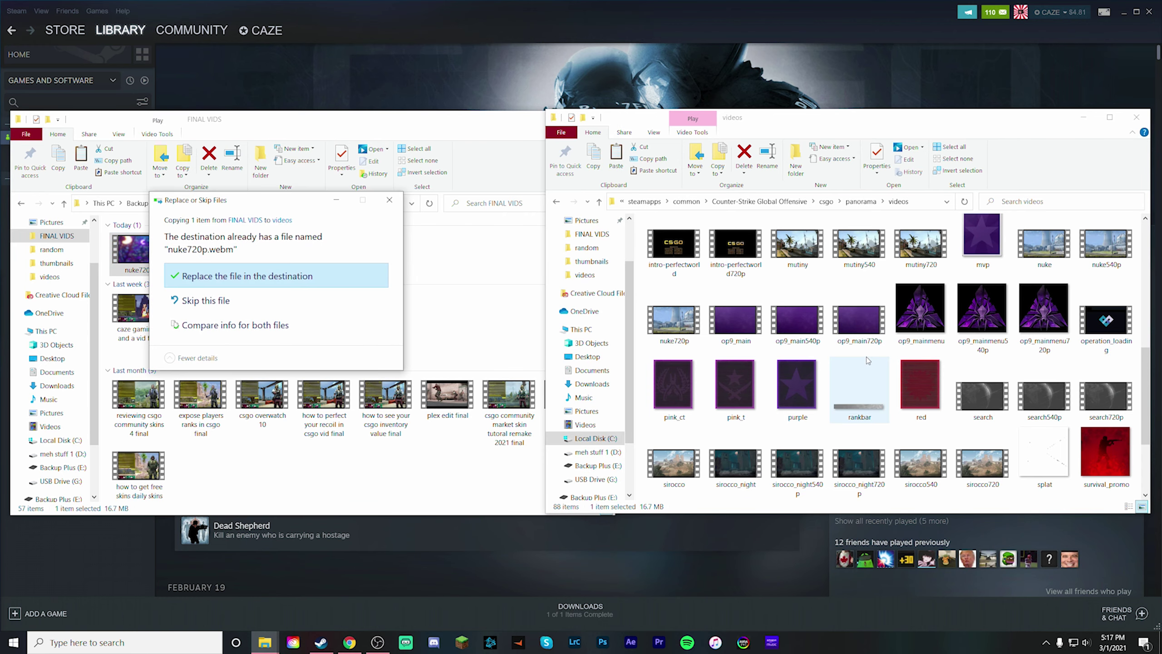
{"action": "left_click", "coordinate": [282, 277]}
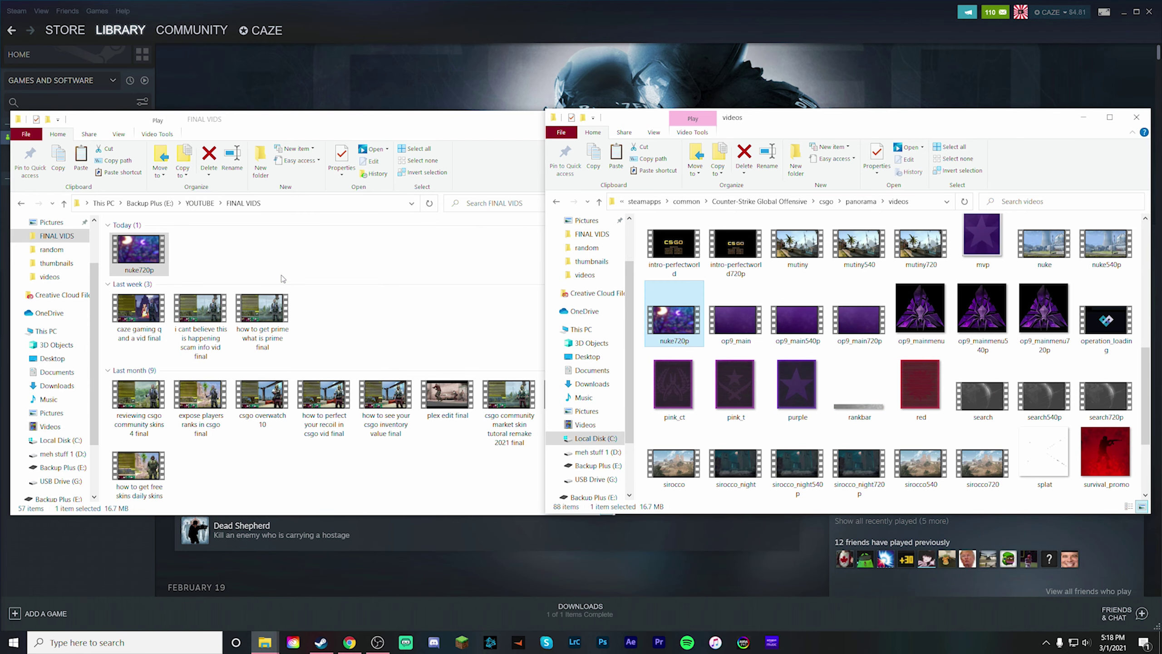